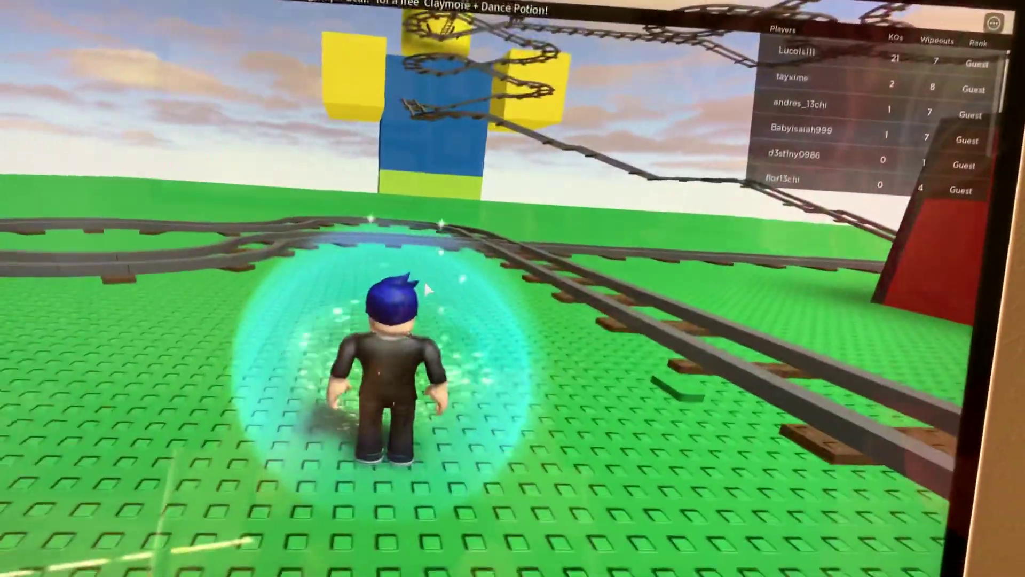
Walk the avatar off the spawn area onto the rails toward the red and blue buildings
key("d")
key("w")
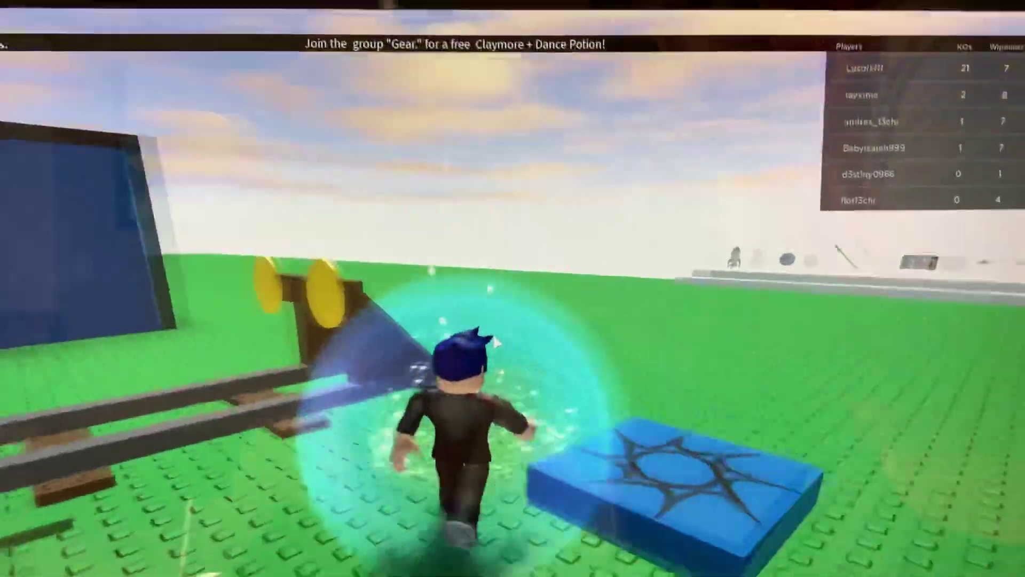
key("a")
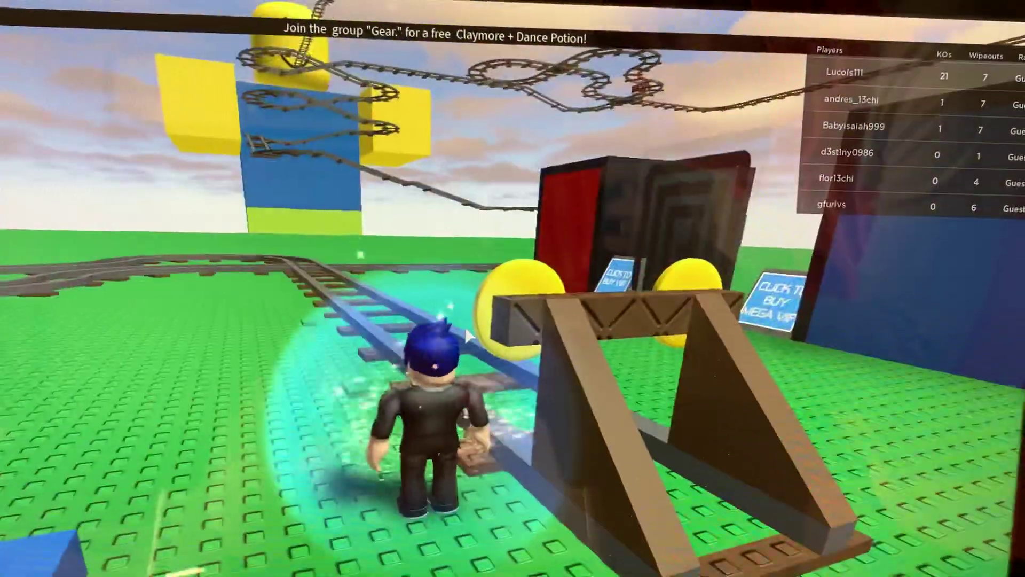
key("s")
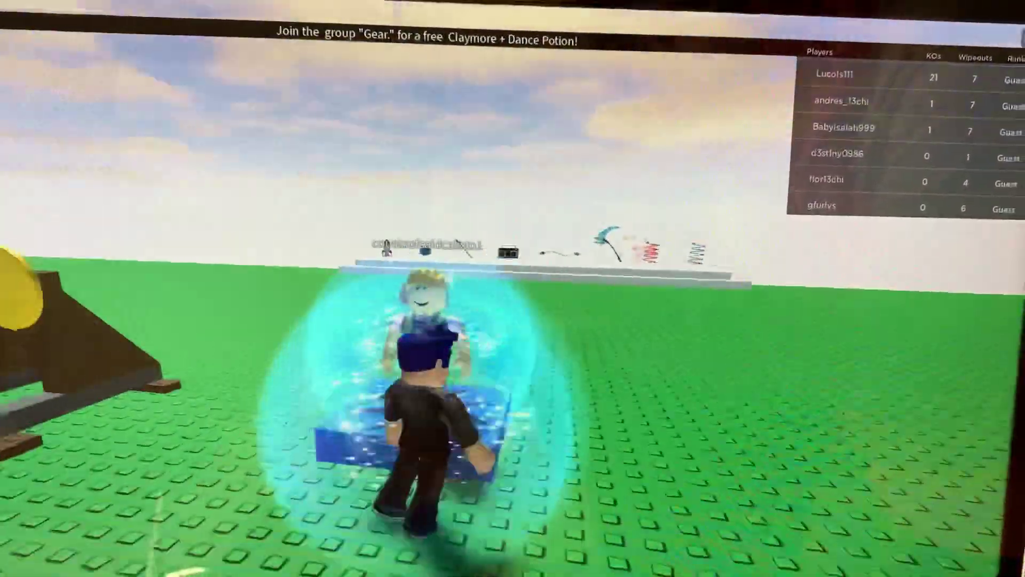
key("a")
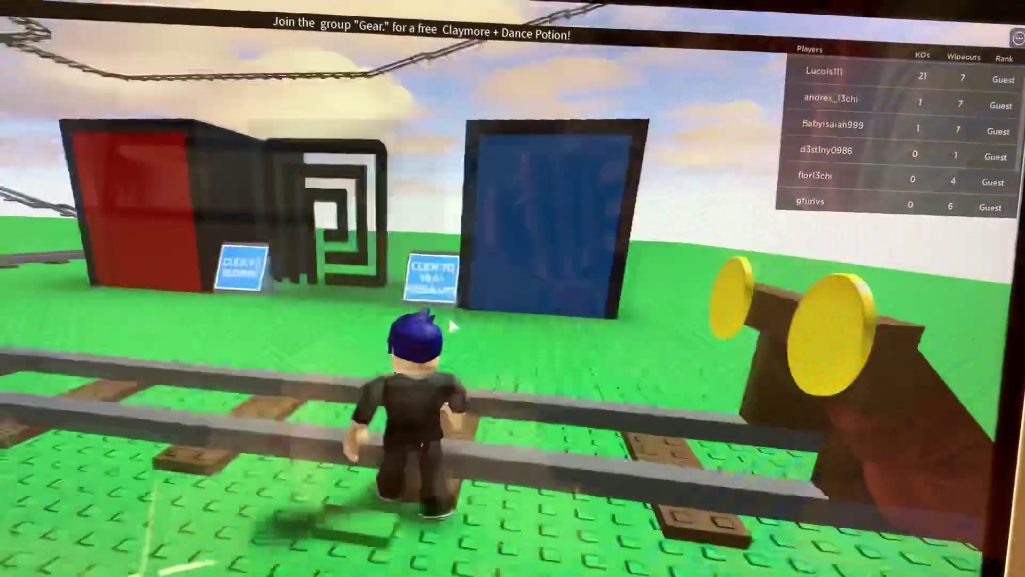
Face the other player by the coin post, approach the mine cart and look along the tracks
key("s")
key("d")
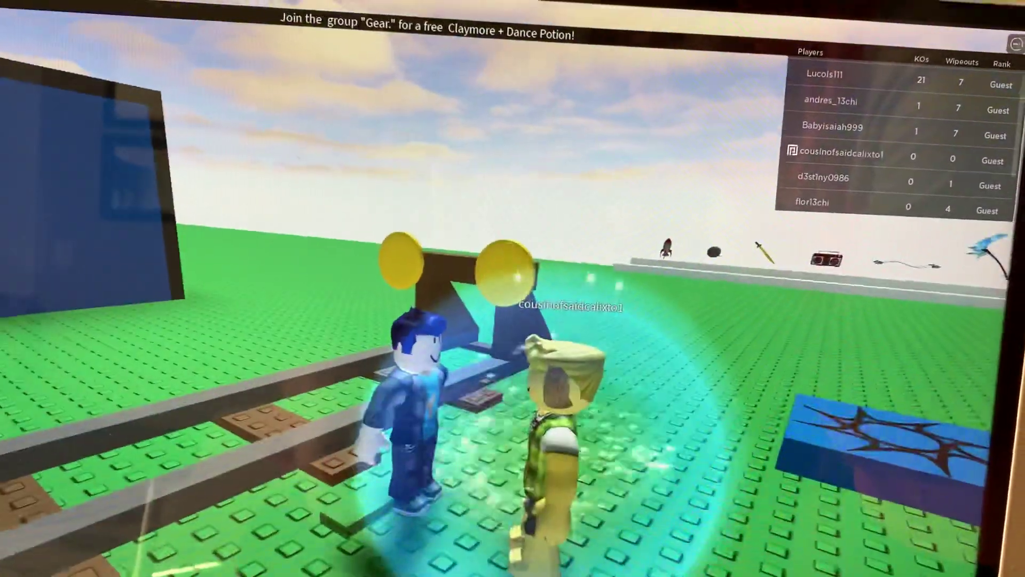
key("a")
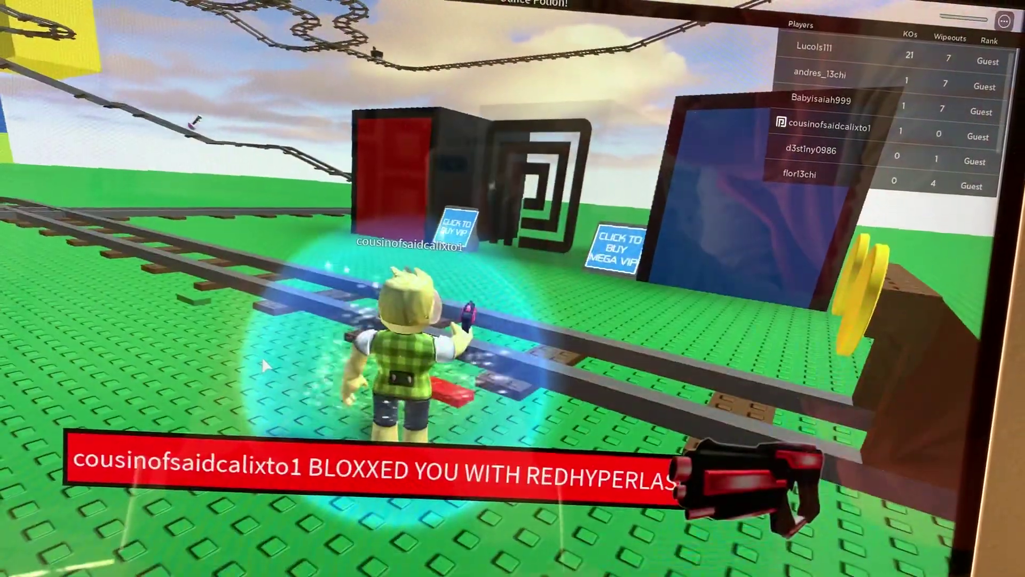
key("Left")
key("Left")
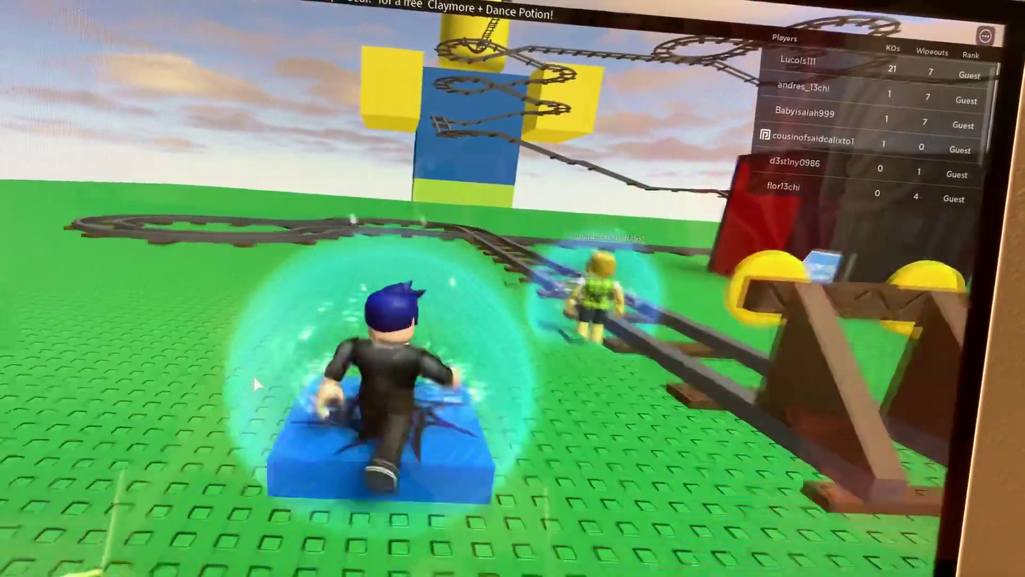
key("w")
key("Right")
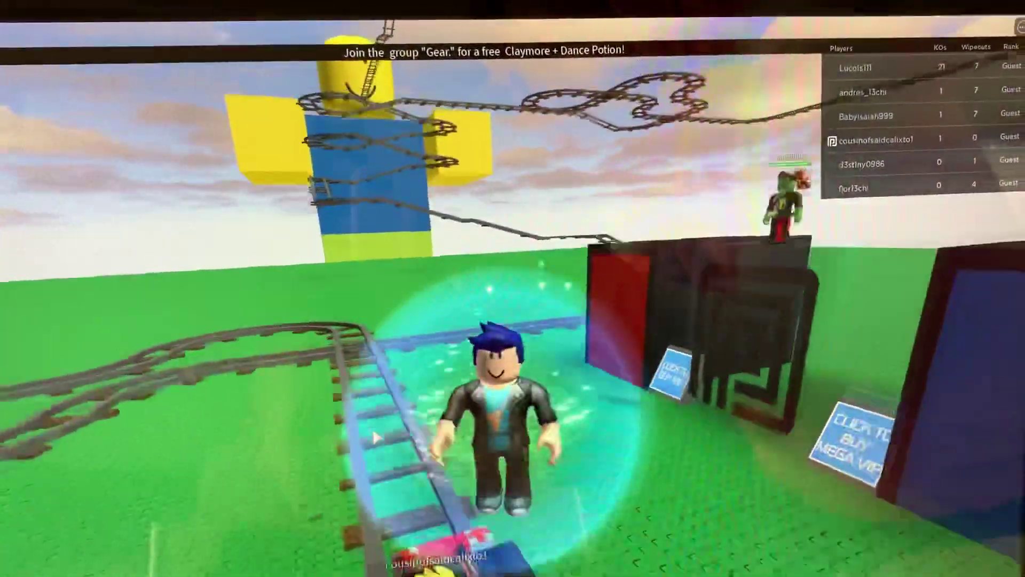
Walk along the track to the mine cart and sit down inside it
key("a")
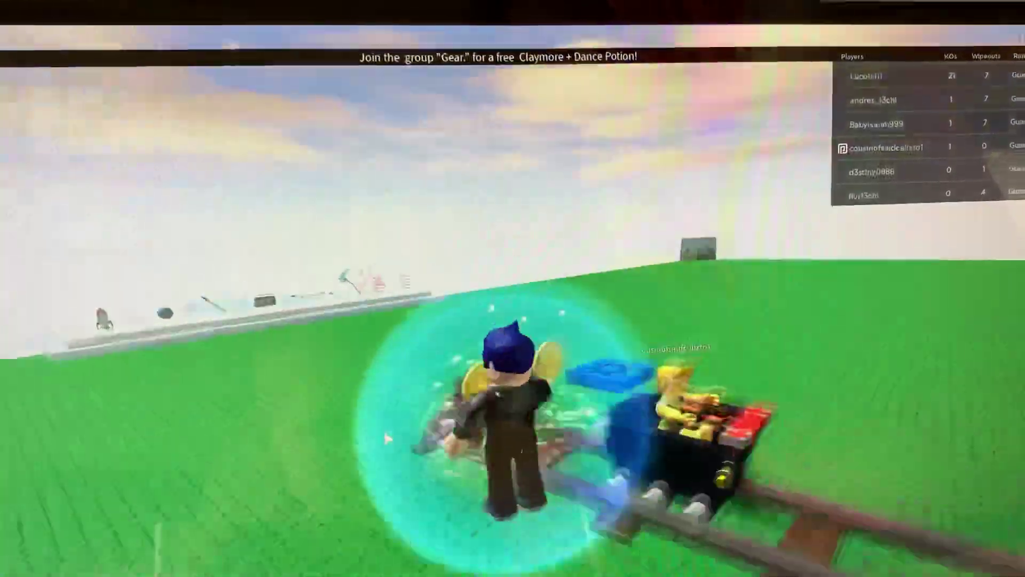
key("w")
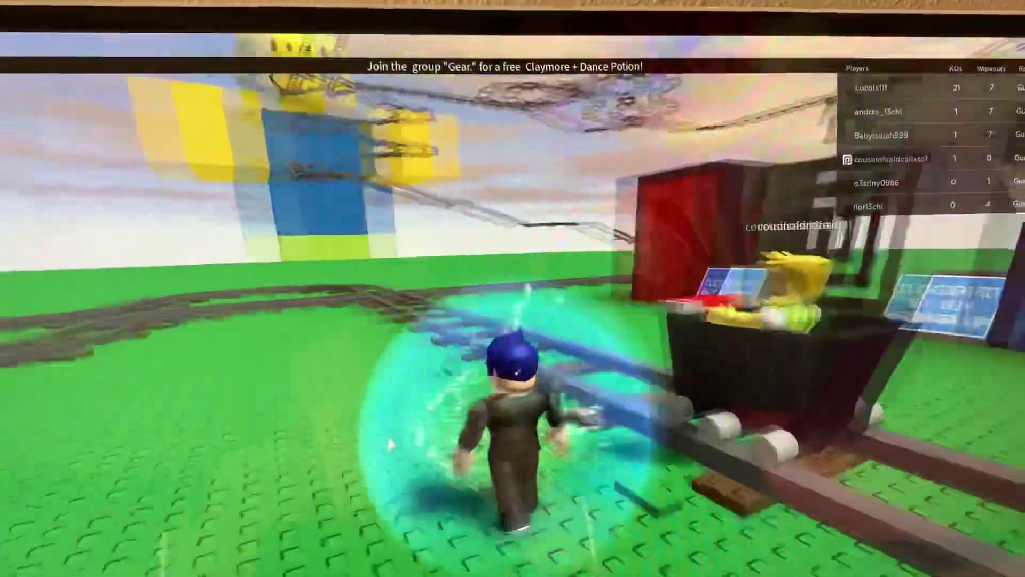
key("w")
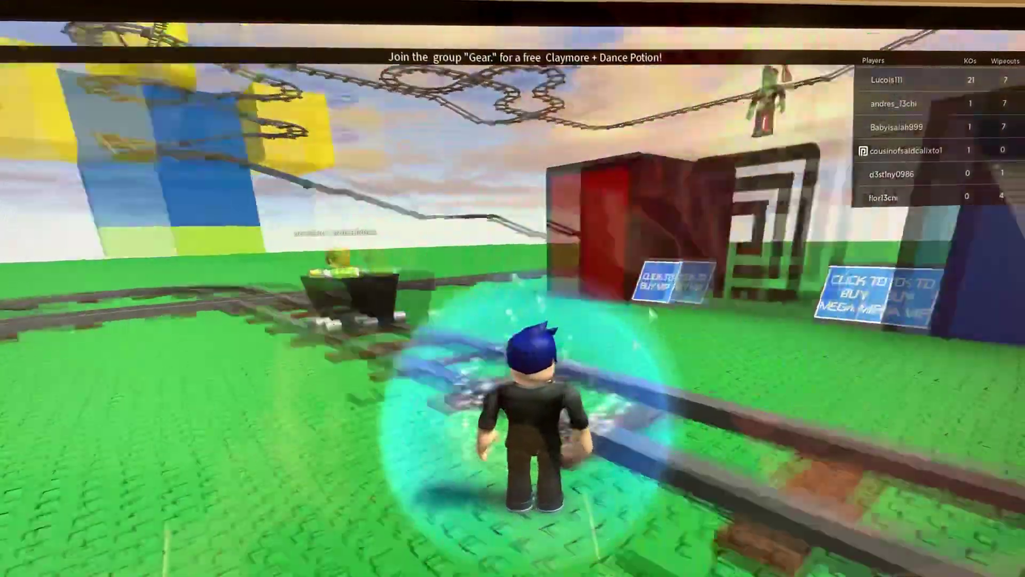
key("d")
key("a")
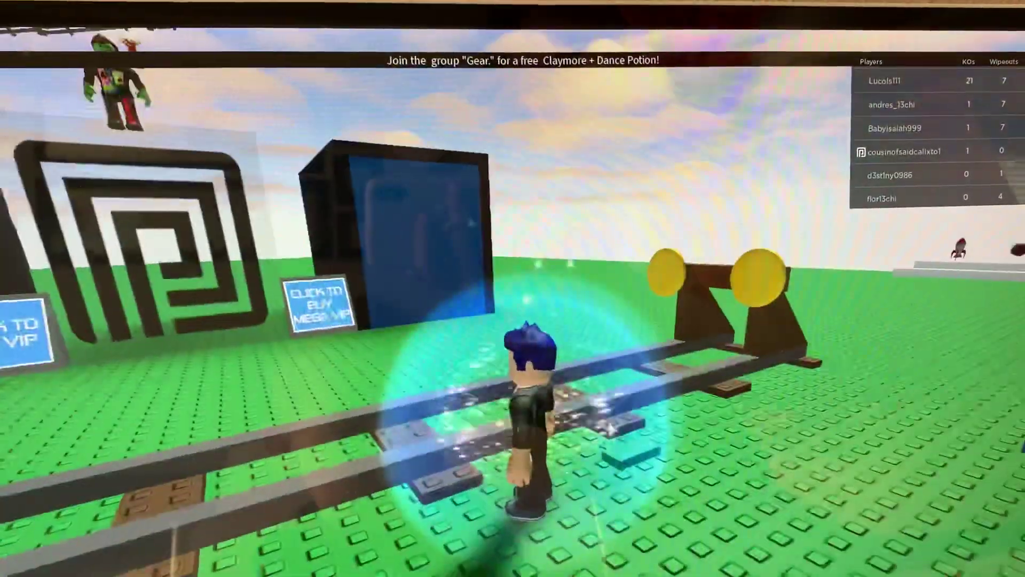
key("d")
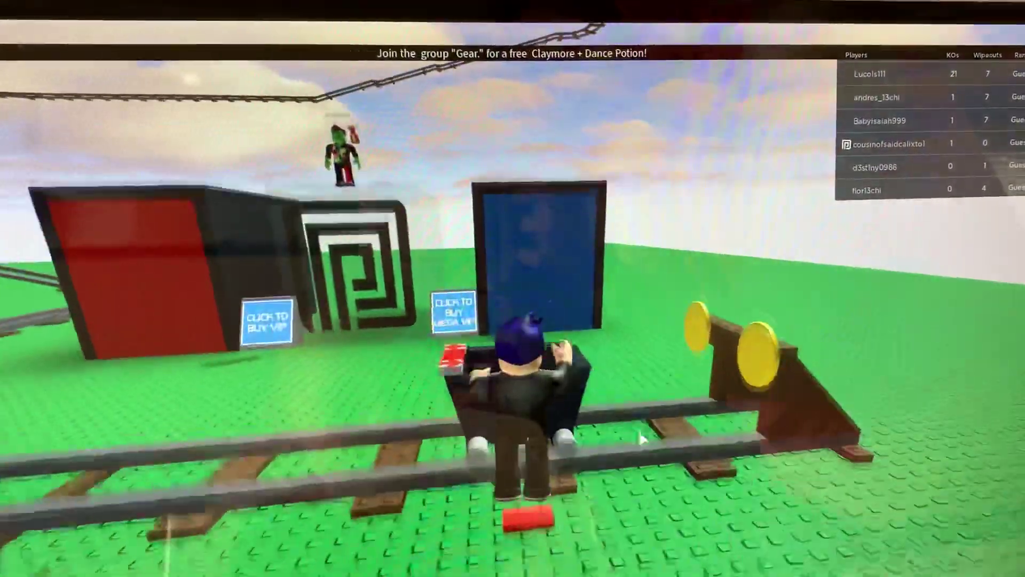
key("s")
key("w")
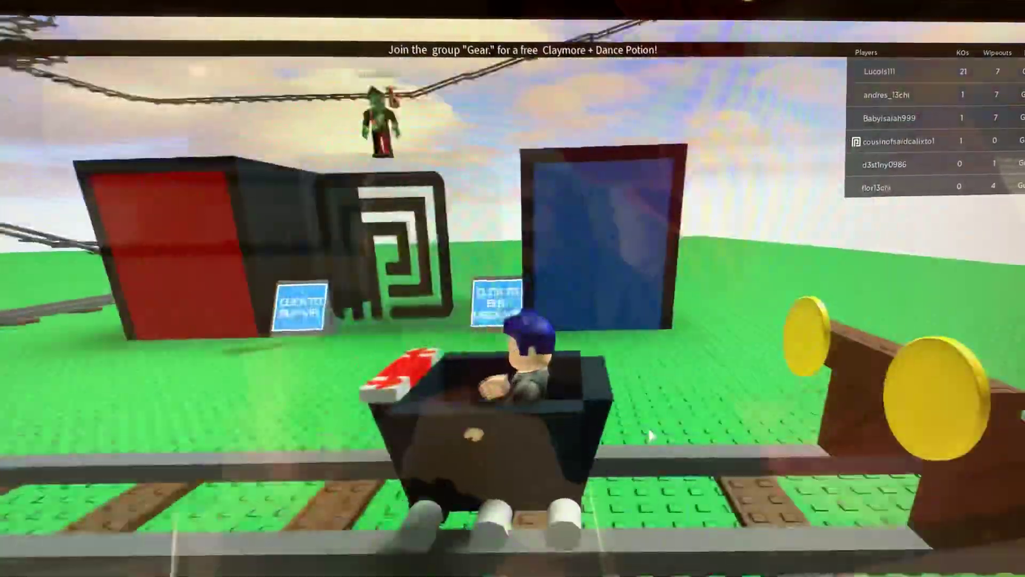
Jump out of the cart, turn back toward the buildings and walk into the cart again
key("space")
key("w")
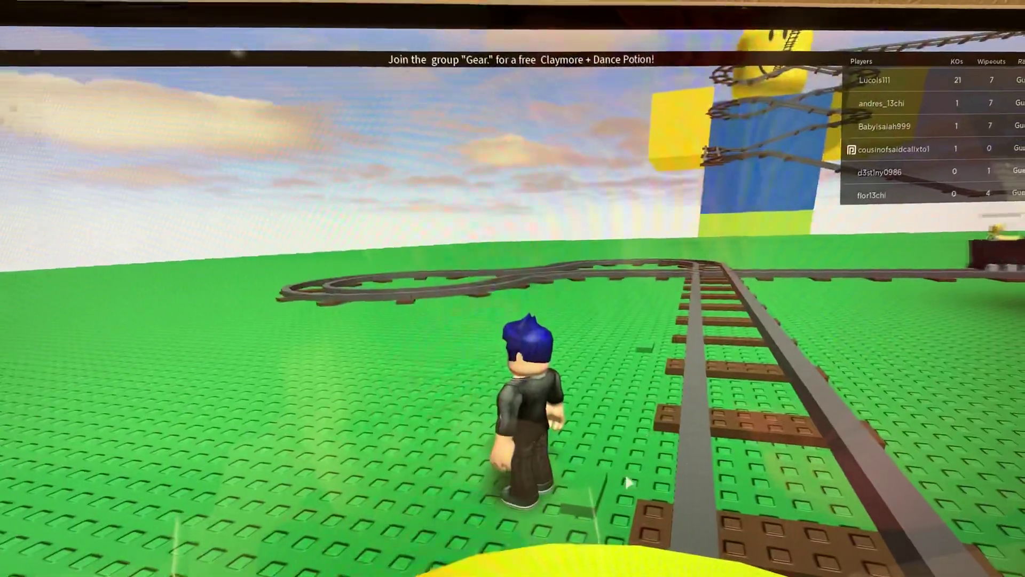
key("Left")
key("Left")
key("Left")
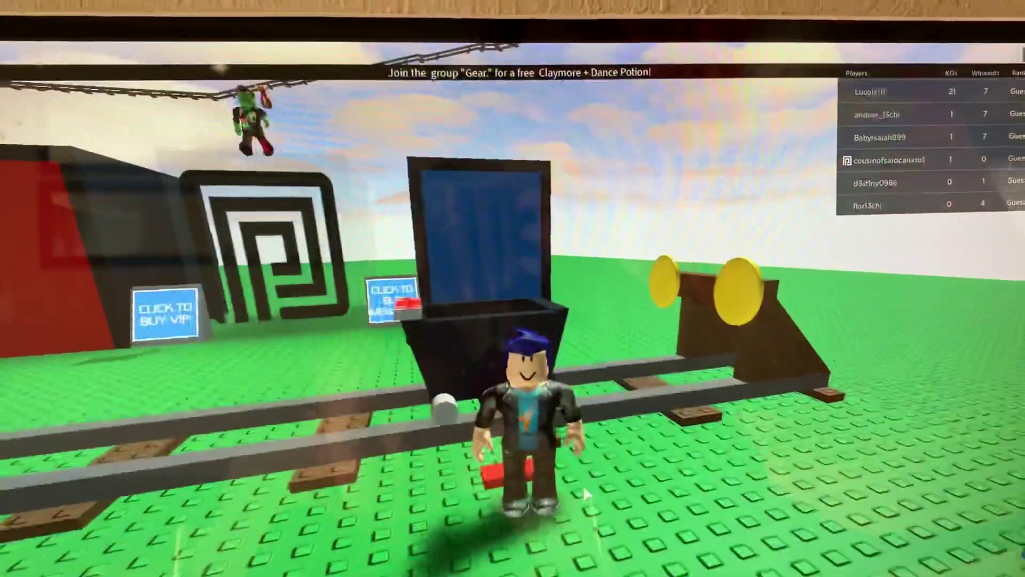
key("w")
key("w")
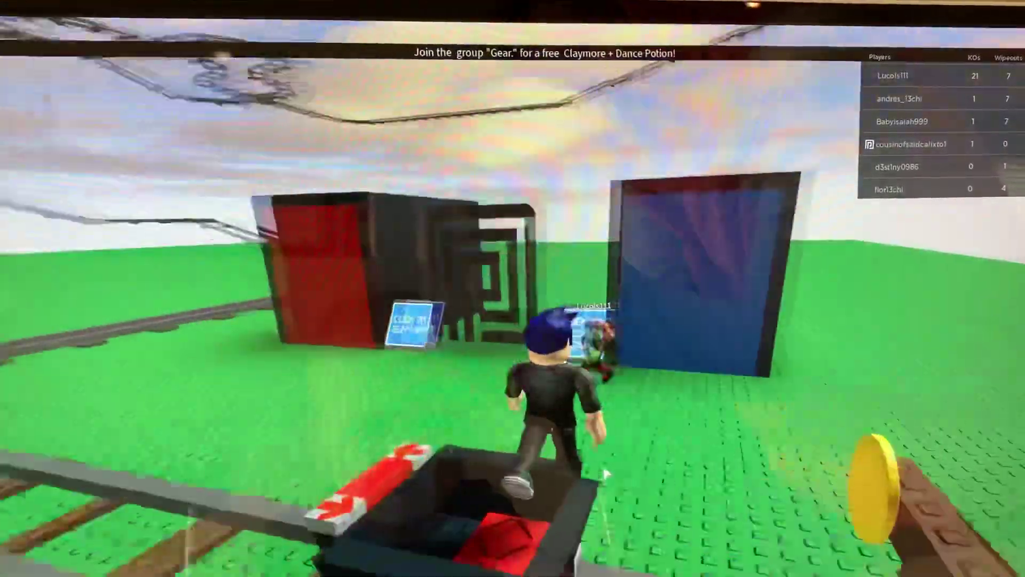